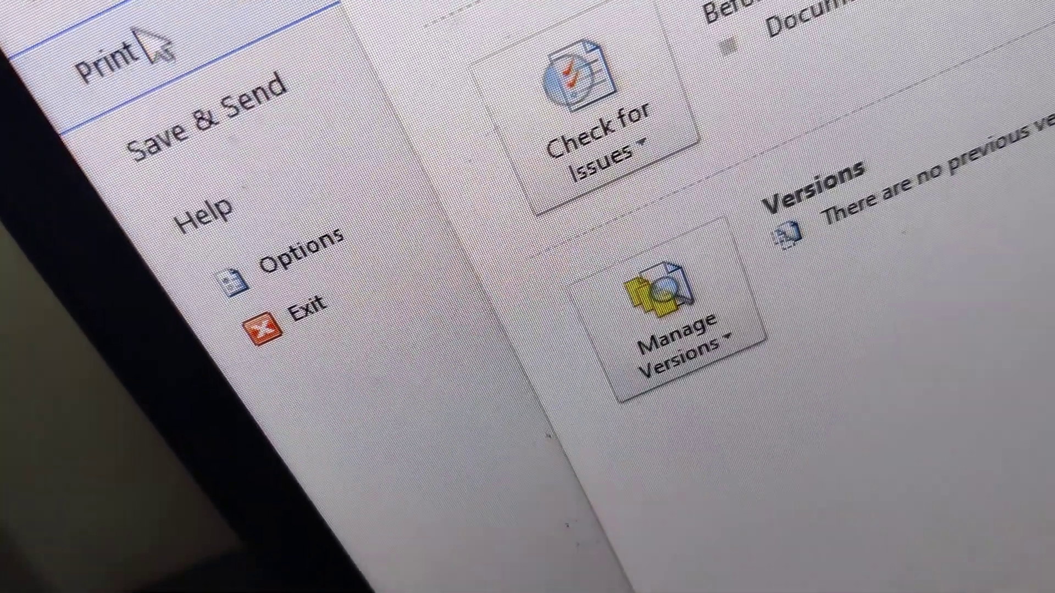
# Bring up the Print settings page in Backstage view.
pyautogui.click(133, 18)
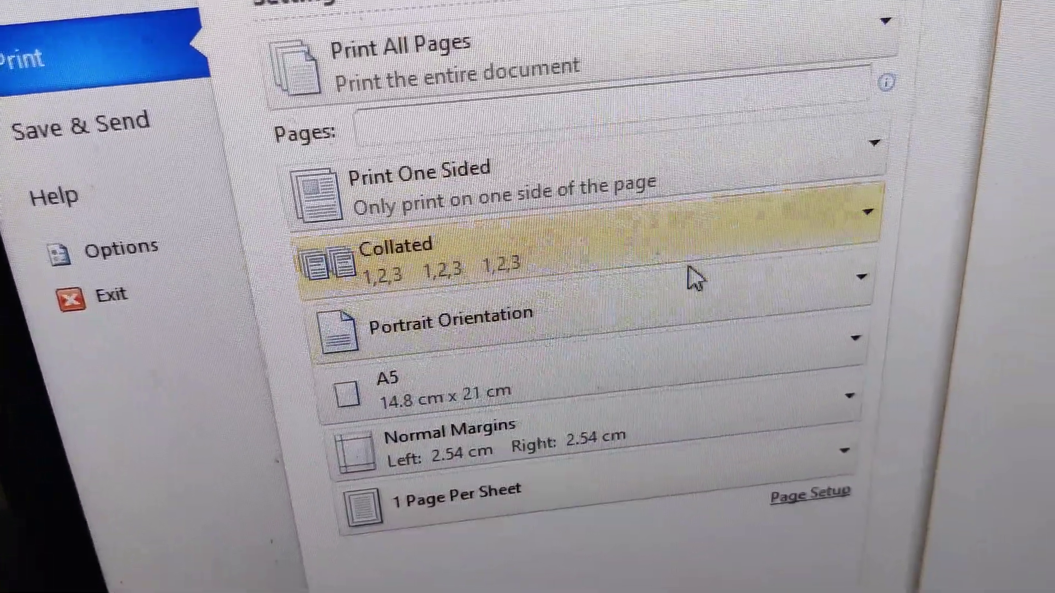
# Change the print paper size from A5 to A4 (21 cm x 29.7 cm).
pyautogui.click(798, 316)
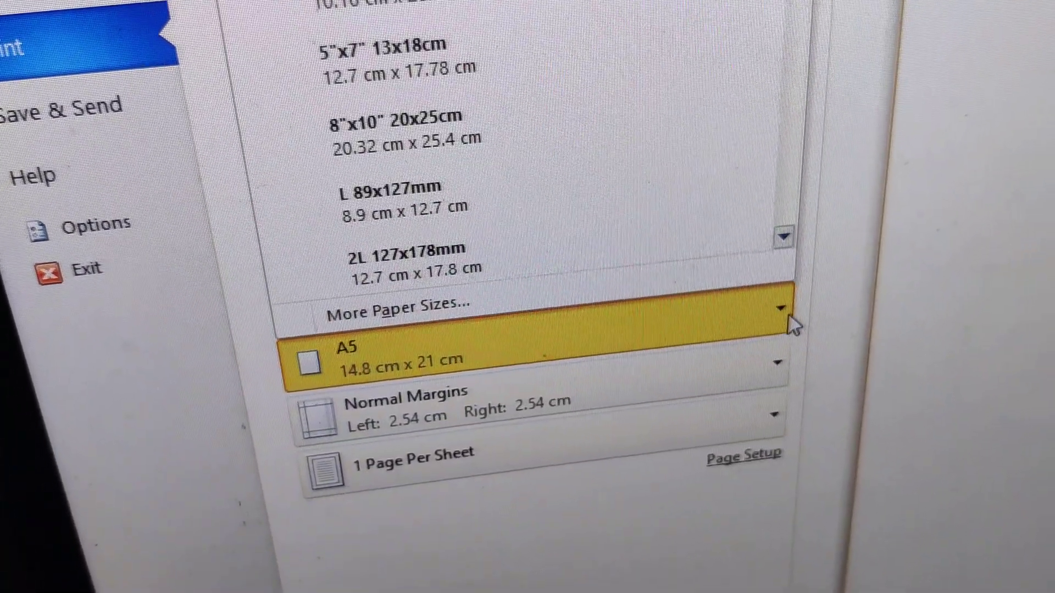
pyautogui.click(787, 314)
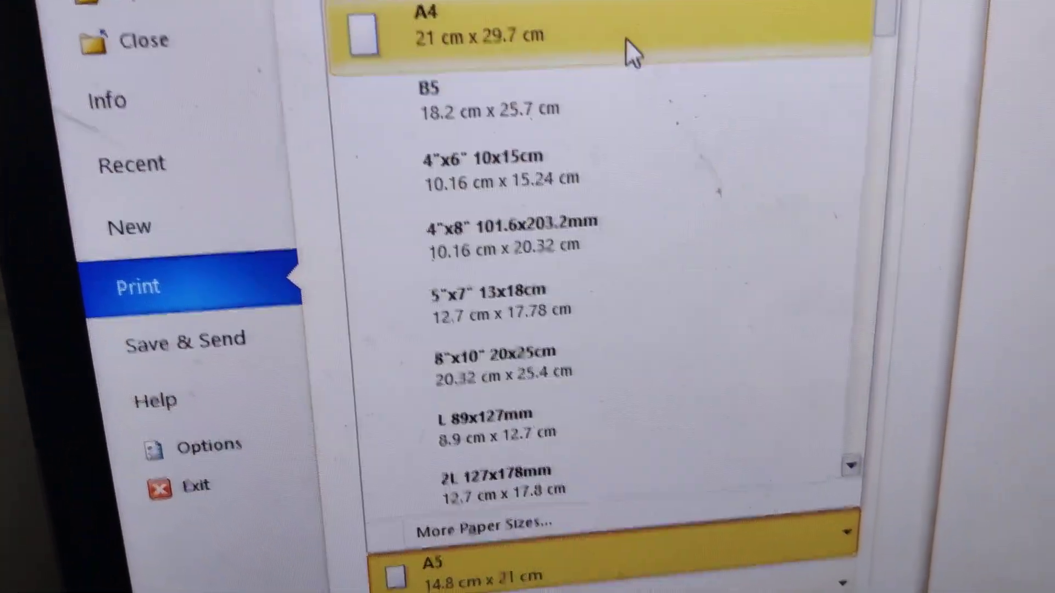
pyautogui.click(624, 21)
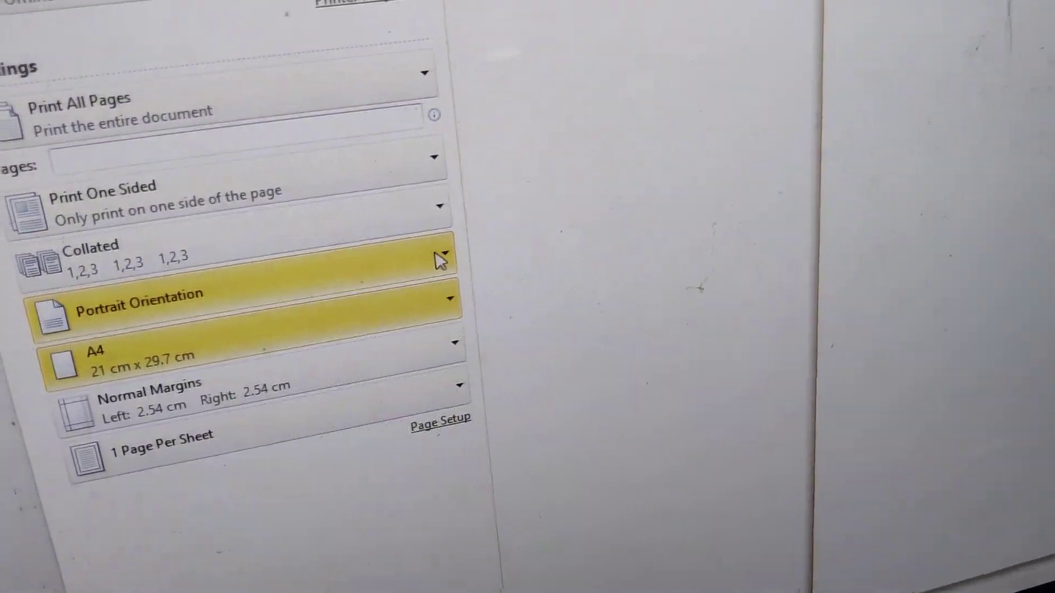
# Open the page orientation choices, which currently show Portrait.
pyautogui.click(526, 295)
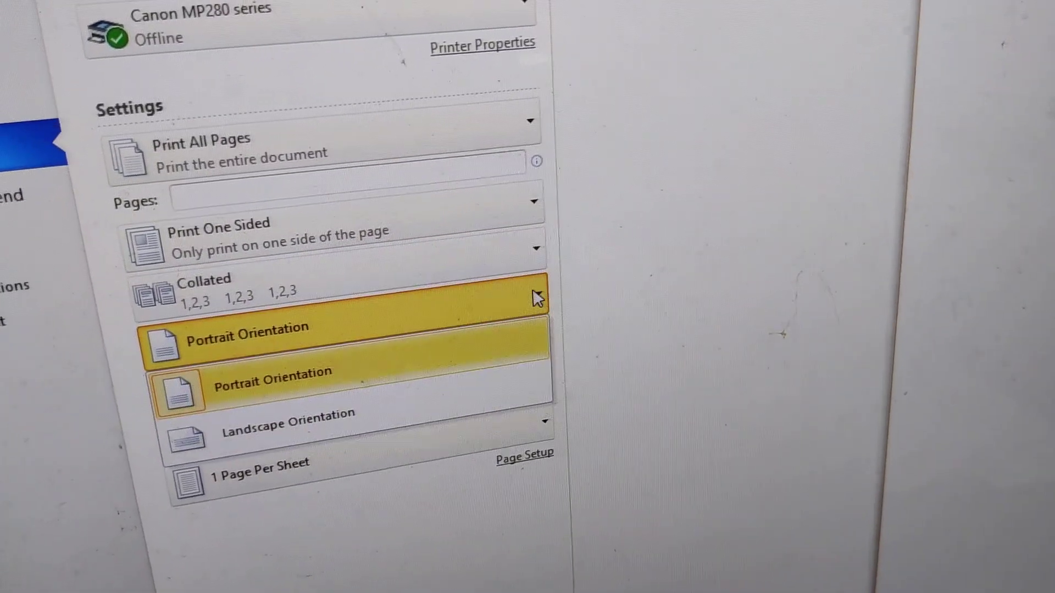